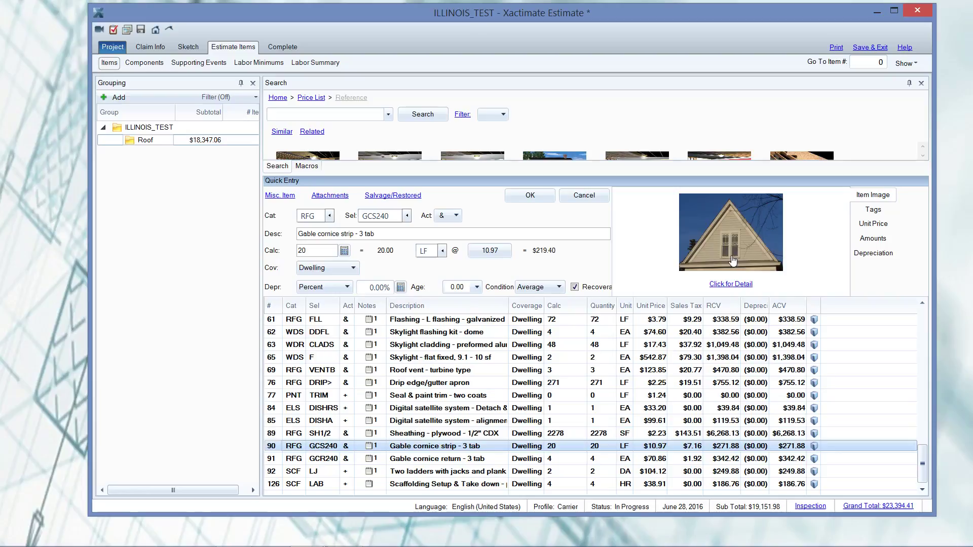
Read the full definition of the GCS240 gable cornice strip item, then close it.
{"action": "left_click", "coordinate": [730, 285]}
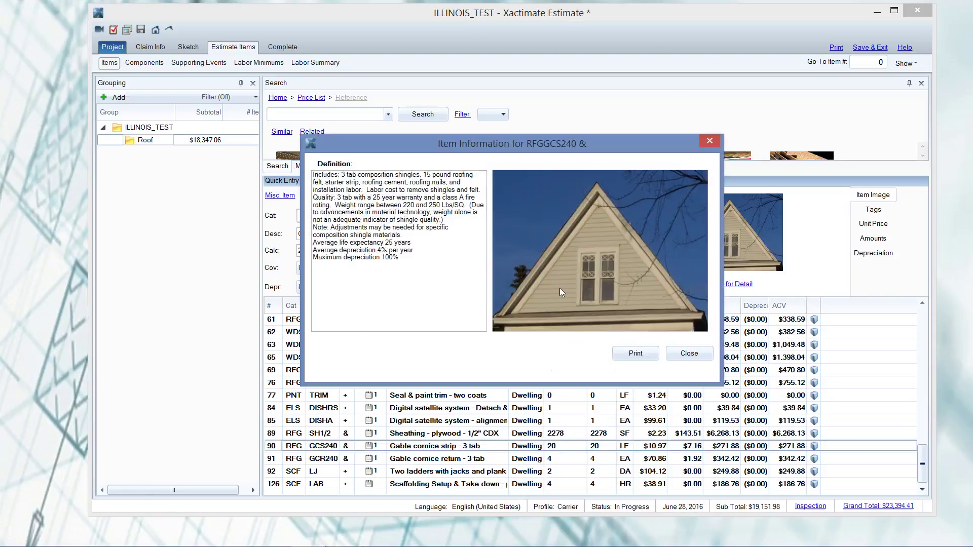
{"action": "left_click", "coordinate": [588, 324]}
{"action": "left_click", "coordinate": [539, 319]}
{"action": "left_click", "coordinate": [688, 353]}
Select the GCR240 gable cornice return line, read its full details, and close them.
{"action": "left_click", "coordinate": [310, 459]}
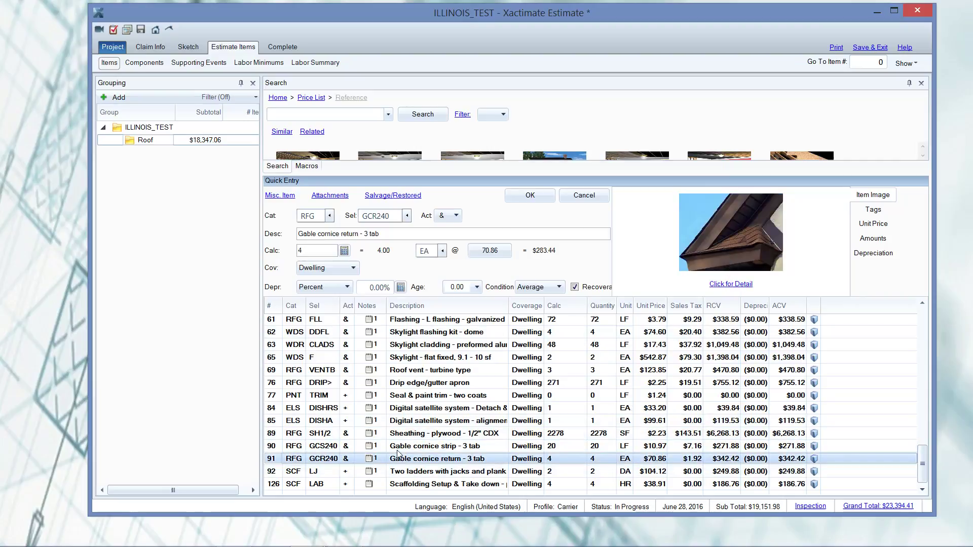
{"action": "left_click", "coordinate": [276, 447]}
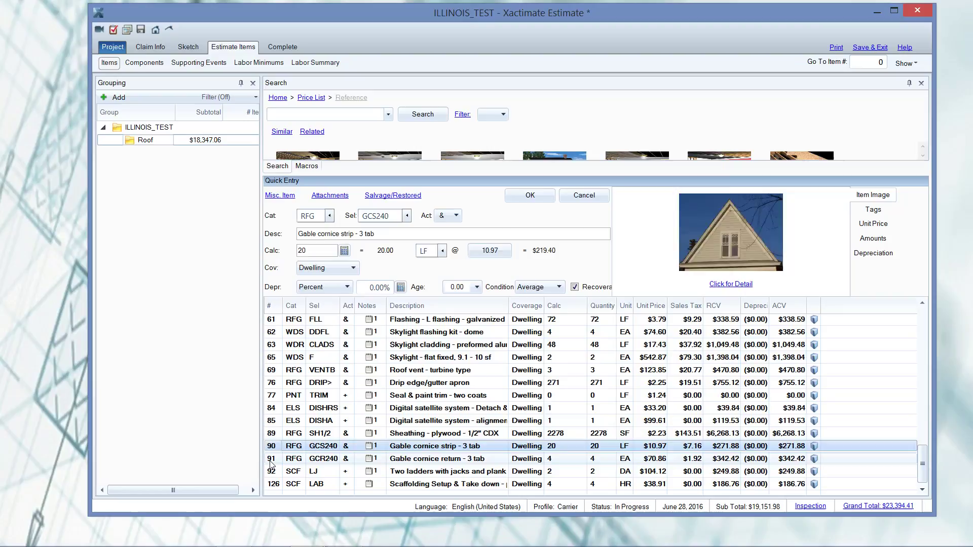
{"action": "left_click", "coordinate": [276, 458]}
{"action": "left_click", "coordinate": [725, 264]}
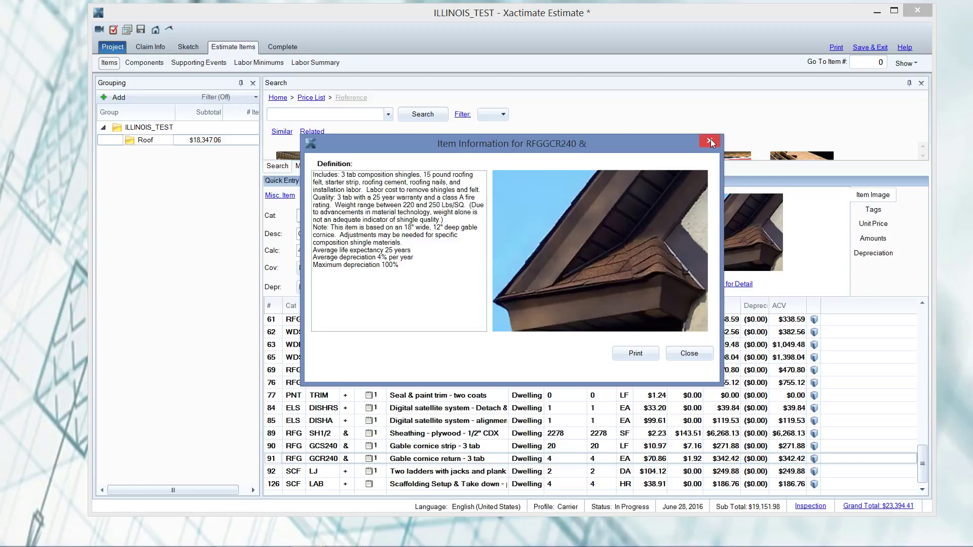
{"action": "left_click", "coordinate": [711, 140]}
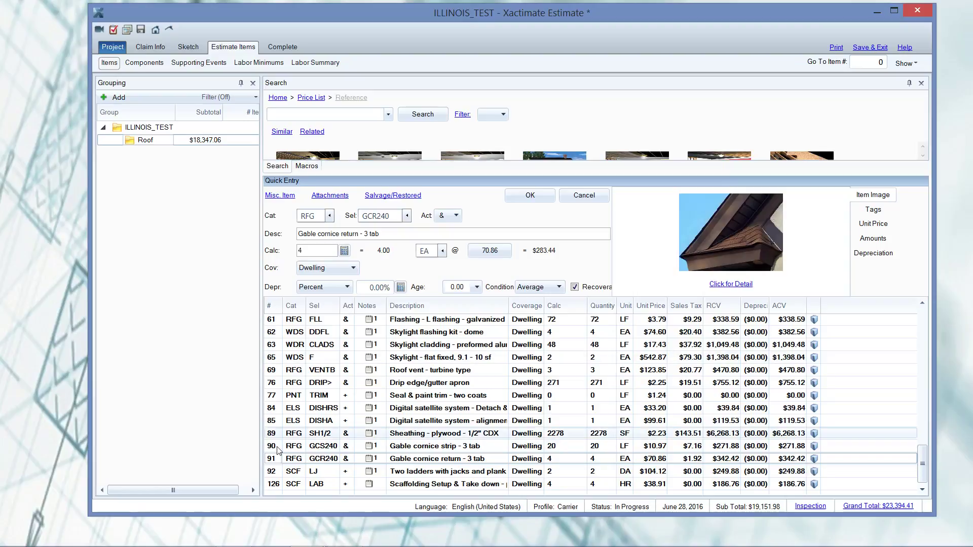
Open full details for the SCFLJ ladders-with-jacks-and-plank line and highlight its equipment cost wording.
{"action": "left_click", "coordinate": [267, 473]}
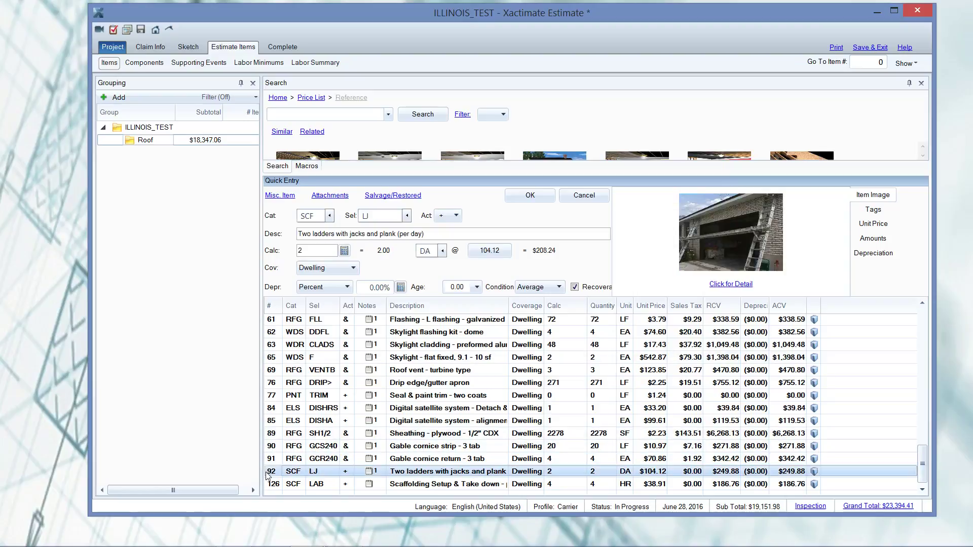
{"action": "left_click", "coordinate": [731, 284]}
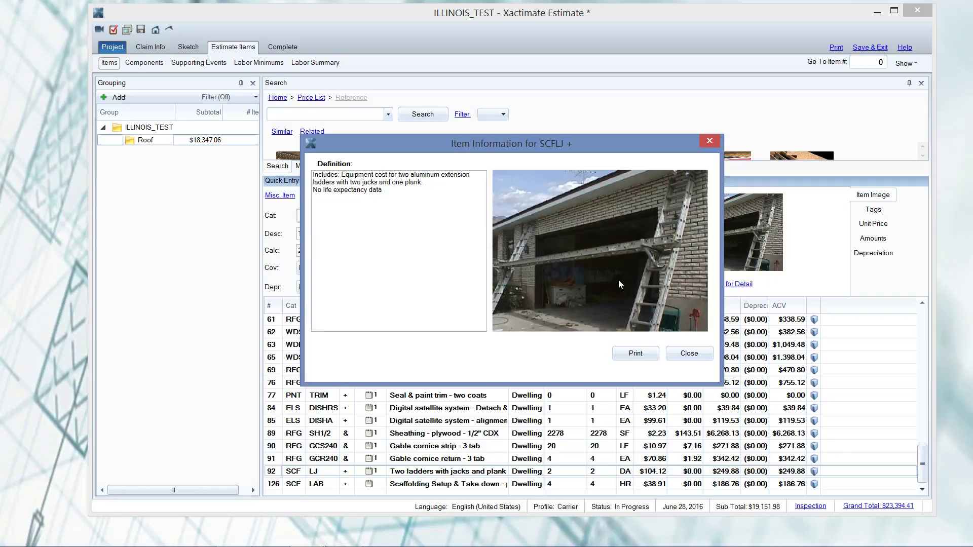
{"action": "left_click_drag", "start_coordinate": [343, 174], "coordinate": [472, 183]}
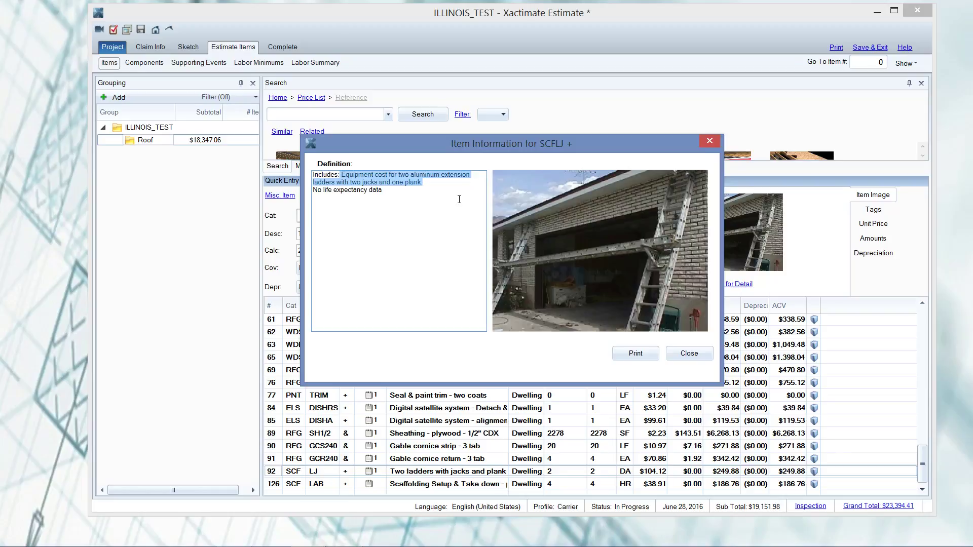
Preview the SCFLJ Price List Item Report (unit price 104.12), then exit it and close Item Information.
{"action": "left_click", "coordinate": [634, 353]}
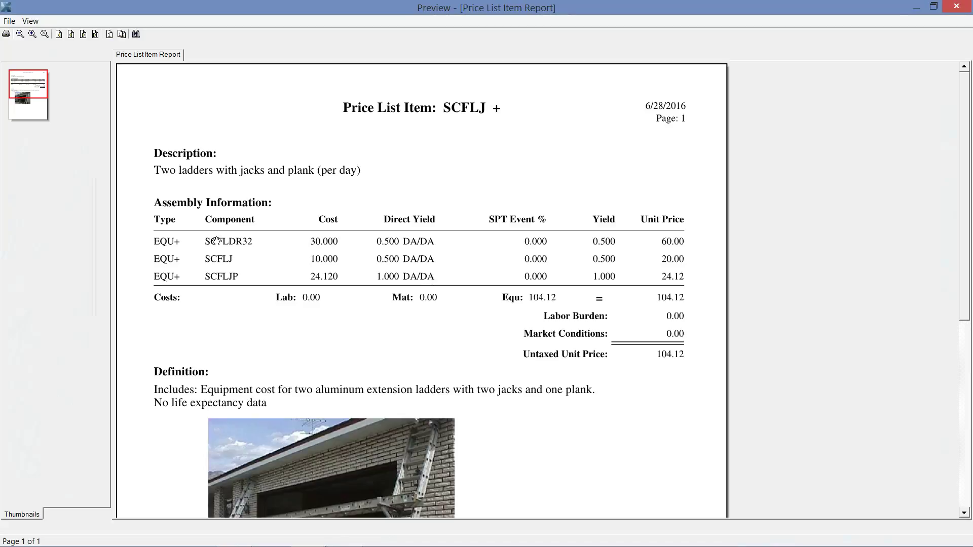
{"action": "left_click", "coordinate": [318, 312]}
{"action": "left_click", "coordinate": [317, 312]}
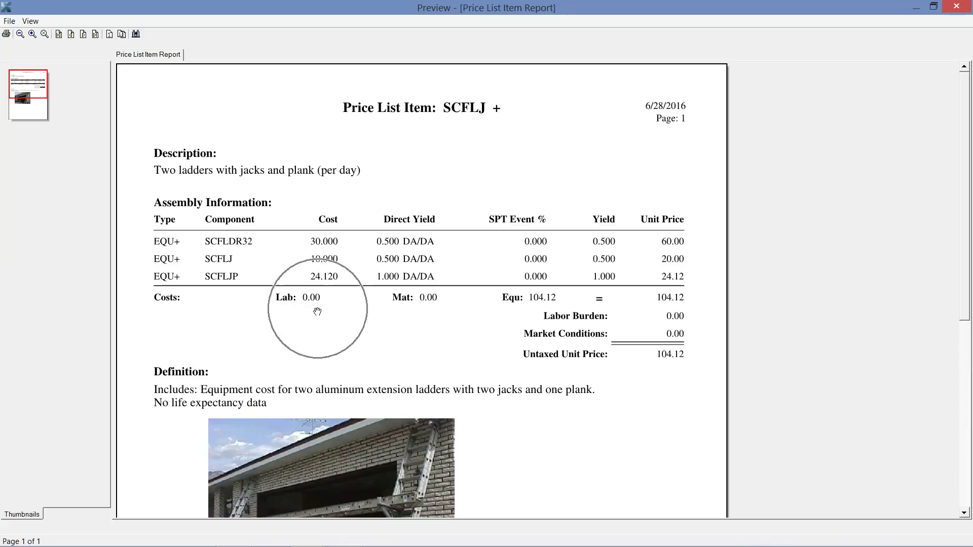
{"action": "left_click", "coordinate": [538, 307]}
{"action": "left_click", "coordinate": [538, 309]}
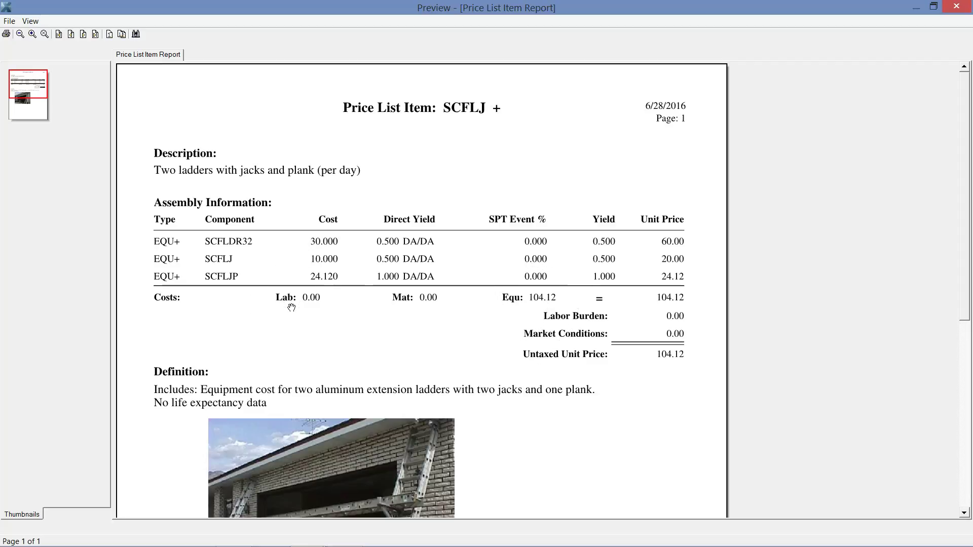
{"action": "left_click", "coordinate": [9, 21]}
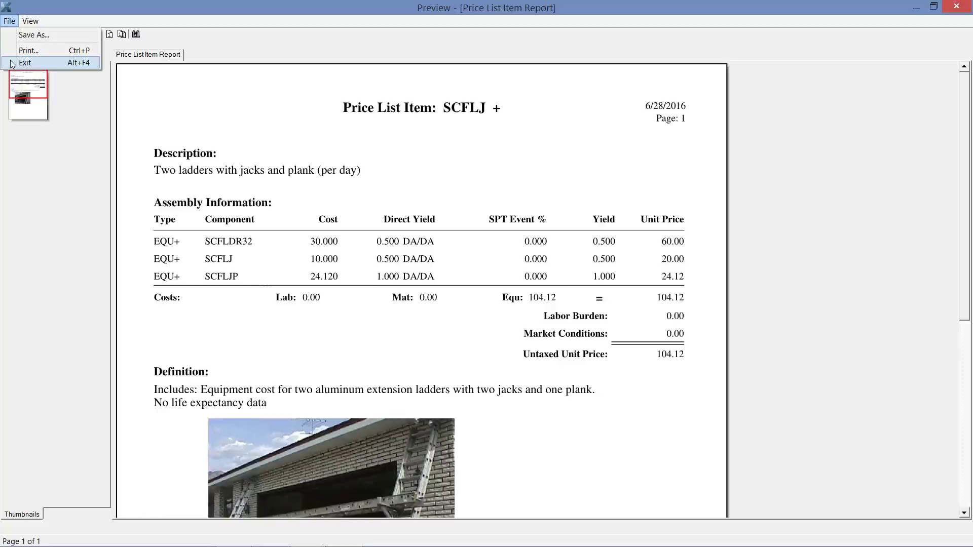
{"action": "left_click", "coordinate": [11, 62]}
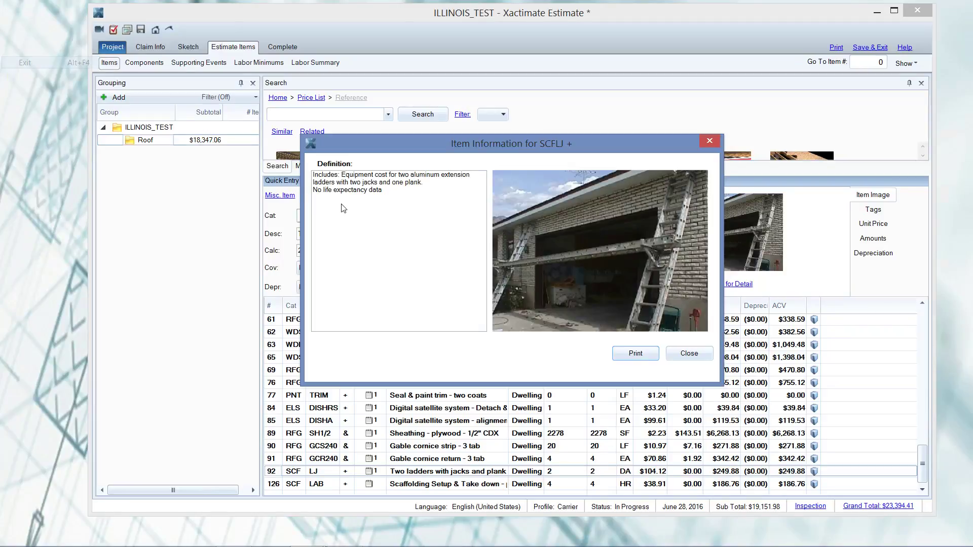
{"action": "left_click", "coordinate": [689, 354]}
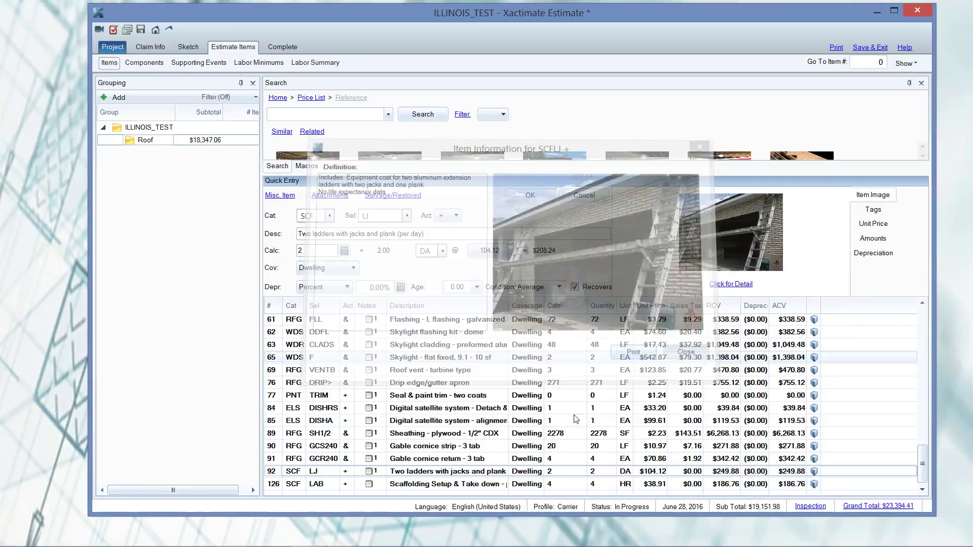
Change line 126 to RFG LABL, Roofing General Laborer, 4 HR at $38.91.
{"action": "left_click", "coordinate": [270, 486]}
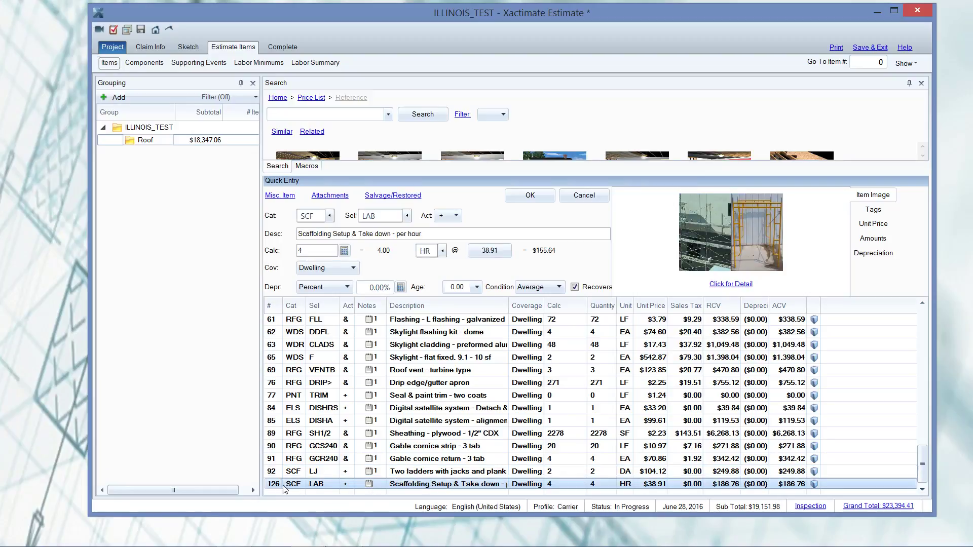
{"action": "left_click", "coordinate": [306, 217]}
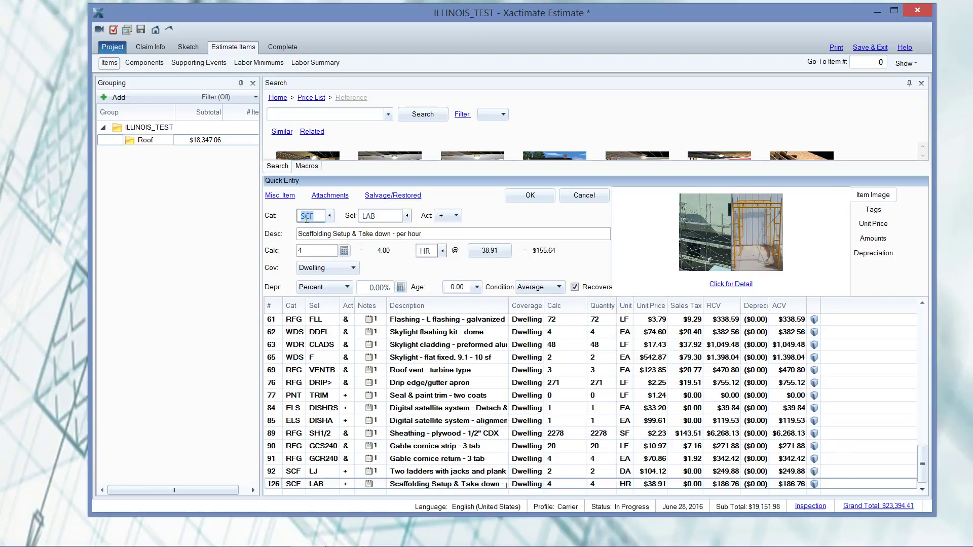
{"action": "type", "text": "RFG"}
{"action": "key", "text": "Tab"}
{"action": "type", "text": "LABL"}
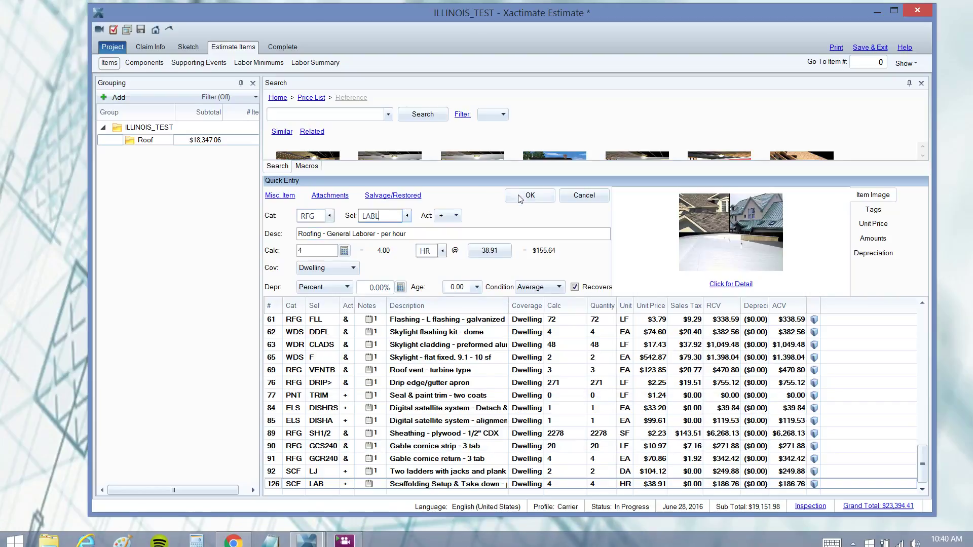
{"action": "left_click", "coordinate": [530, 195]}
{"action": "left_click", "coordinate": [267, 476]}
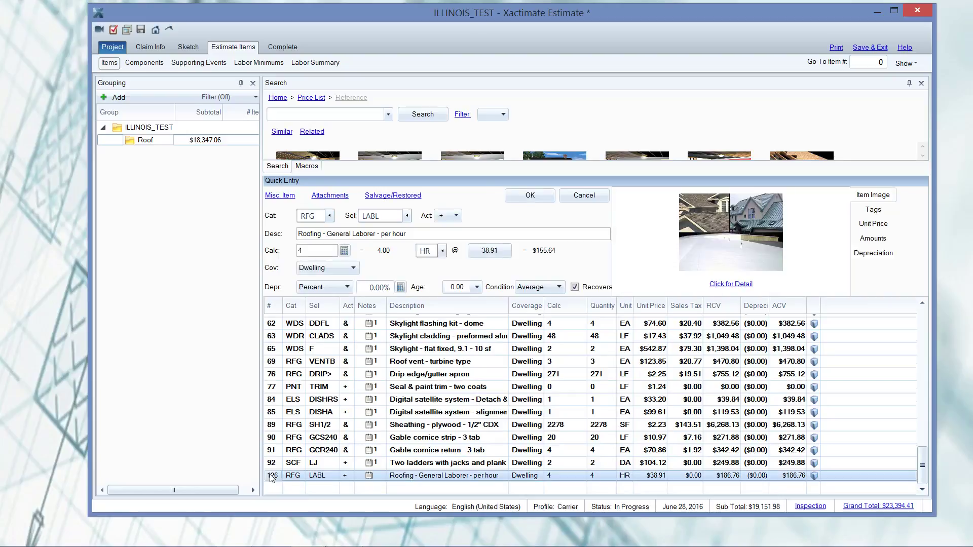
{"action": "left_click", "coordinate": [659, 464]}
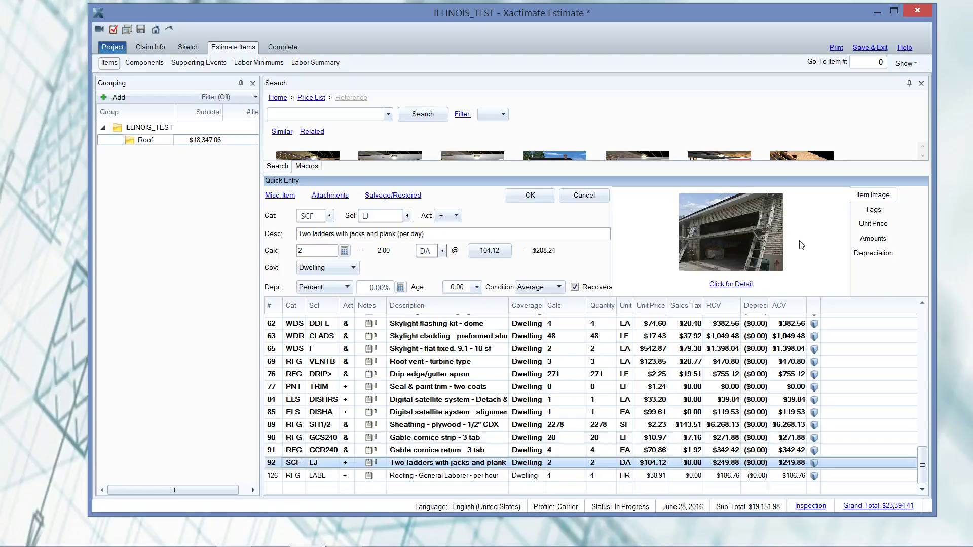
Preview the SCFLJ price list report again, exit the preview, and reselect the ladders line.
{"action": "left_click", "coordinate": [745, 231]}
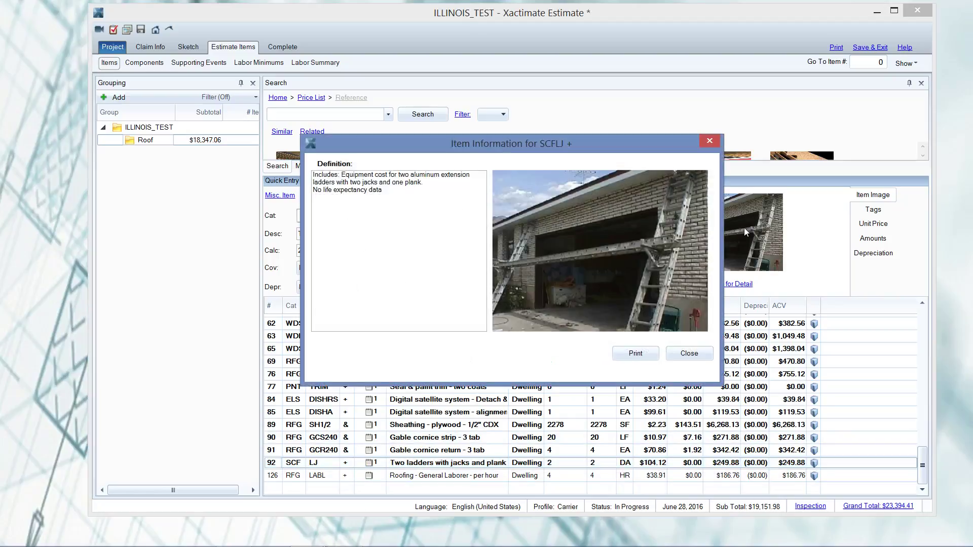
{"action": "left_click", "coordinate": [644, 355]}
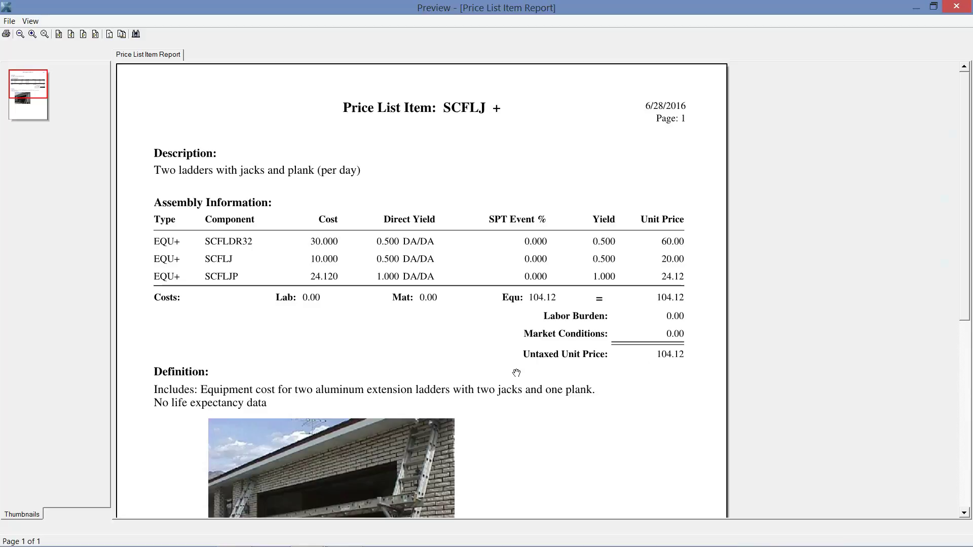
{"action": "left_click", "coordinate": [9, 20]}
{"action": "left_click", "coordinate": [20, 61]}
{"action": "left_click", "coordinate": [274, 479]}
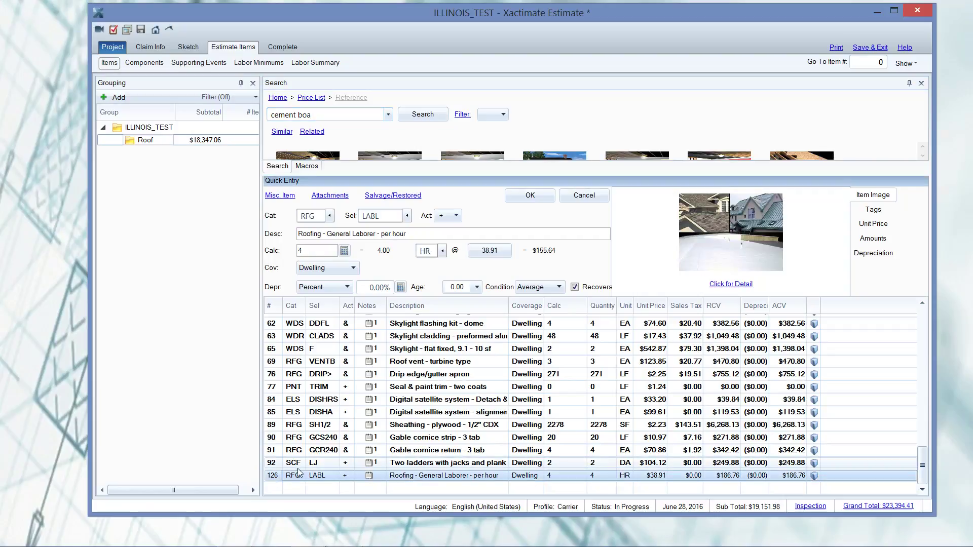
{"action": "left_click", "coordinate": [270, 463]}
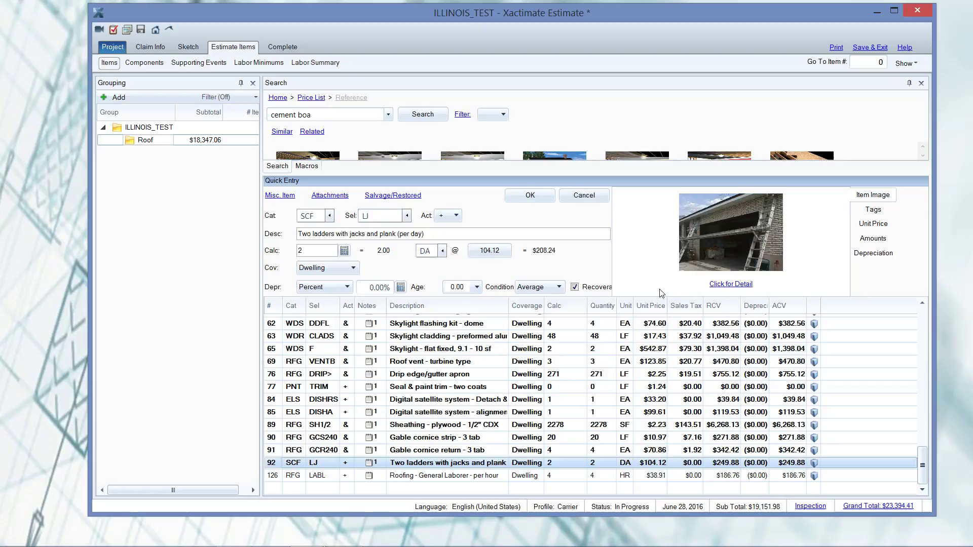
Preview the SCFLJ report, try Save As PDF and cancel, then close the preview and details.
{"action": "left_click", "coordinate": [722, 230]}
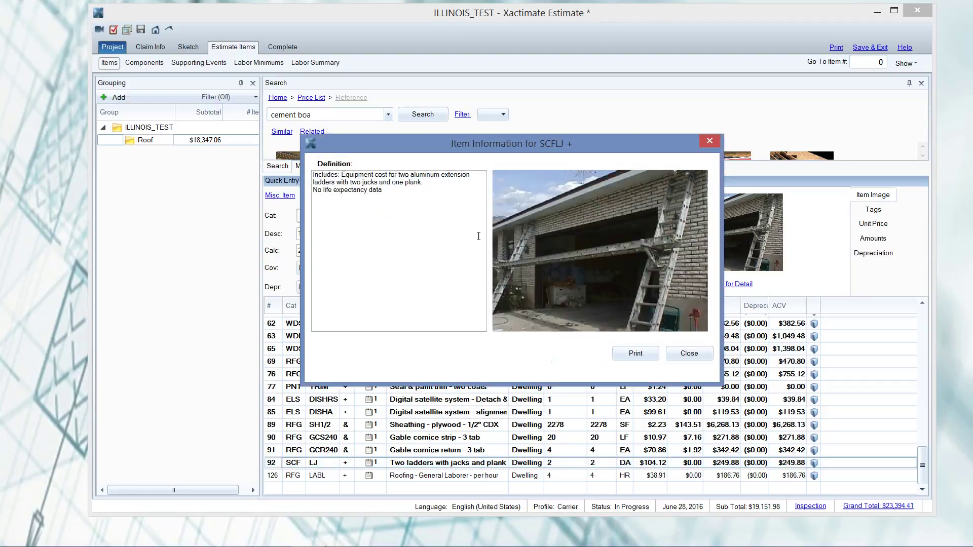
{"action": "left_click", "coordinate": [635, 354]}
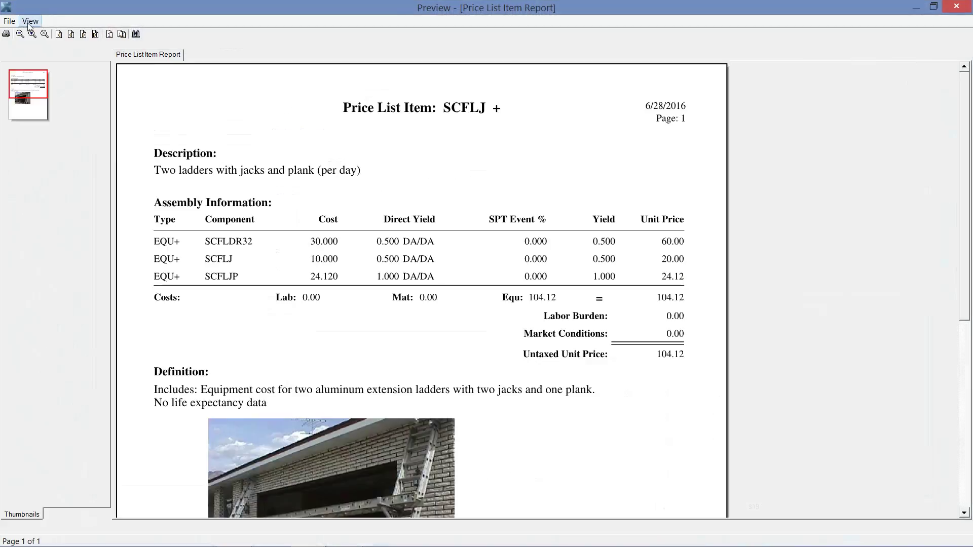
{"action": "left_click", "coordinate": [9, 21]}
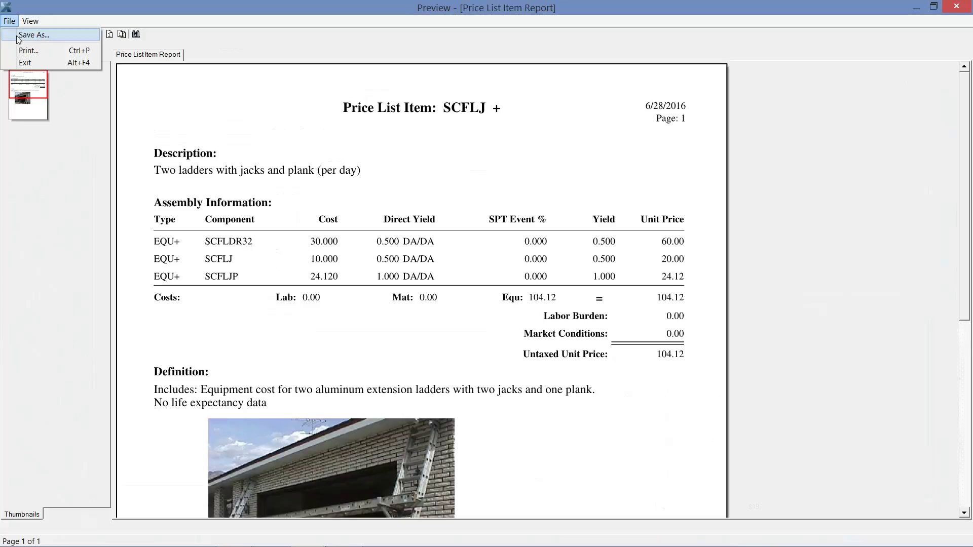
{"action": "left_click", "coordinate": [17, 35]}
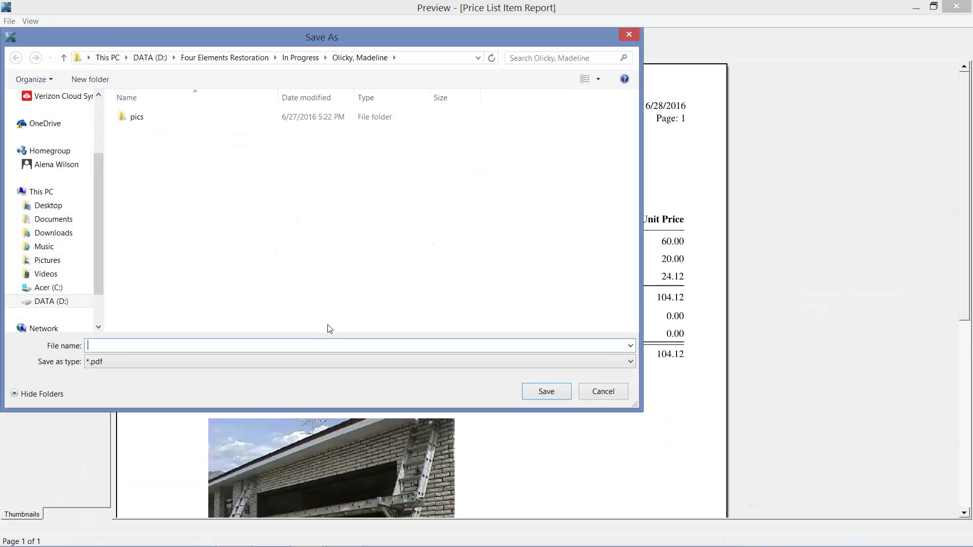
{"action": "left_click", "coordinate": [599, 394]}
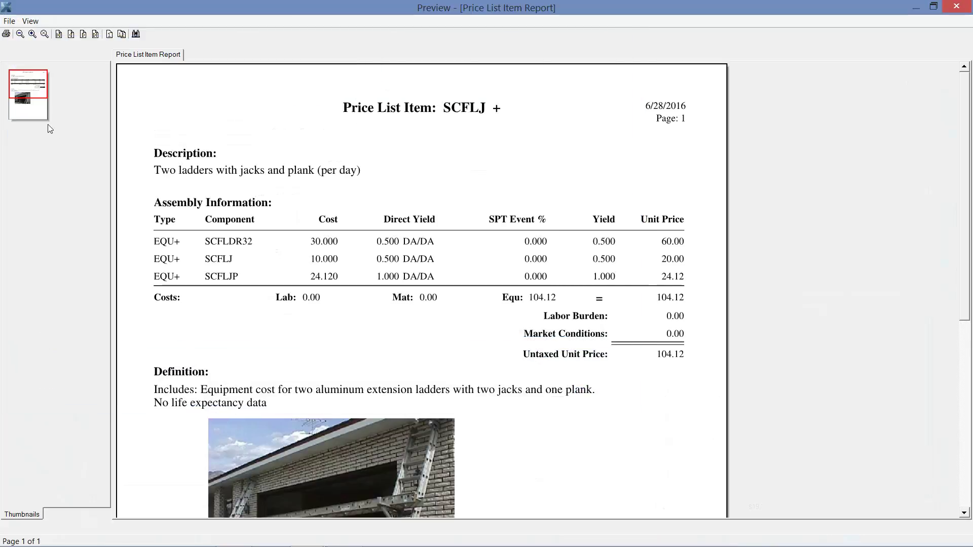
{"action": "left_click", "coordinate": [10, 22]}
{"action": "left_click", "coordinate": [13, 62]}
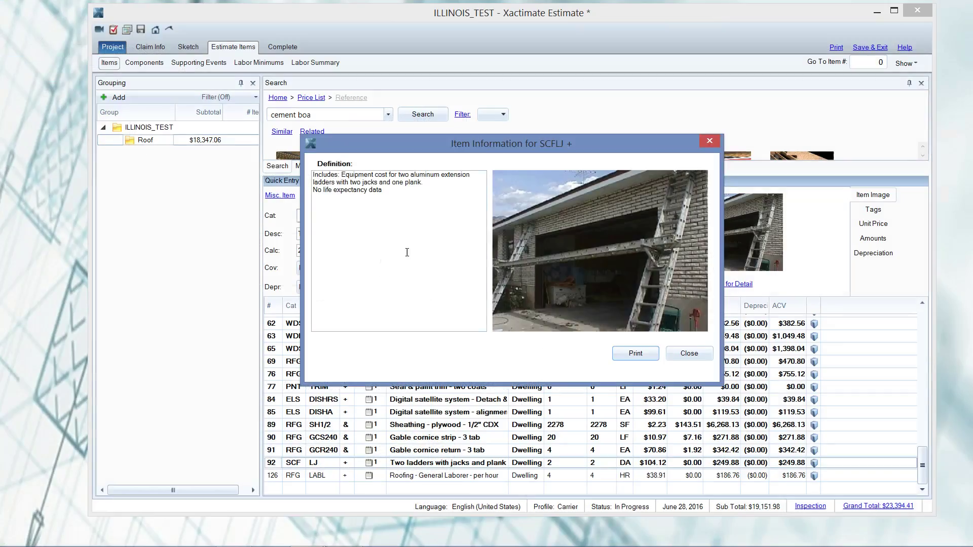
{"action": "left_click", "coordinate": [693, 357]}
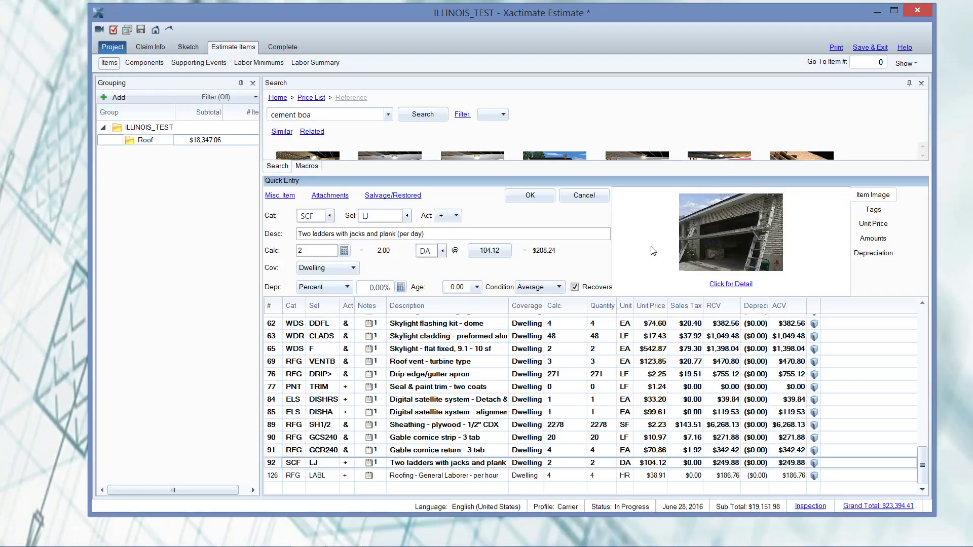
Minimize the ILLINOIS_TEST estimate window to show the desktop.
{"action": "left_click", "coordinate": [871, 13]}
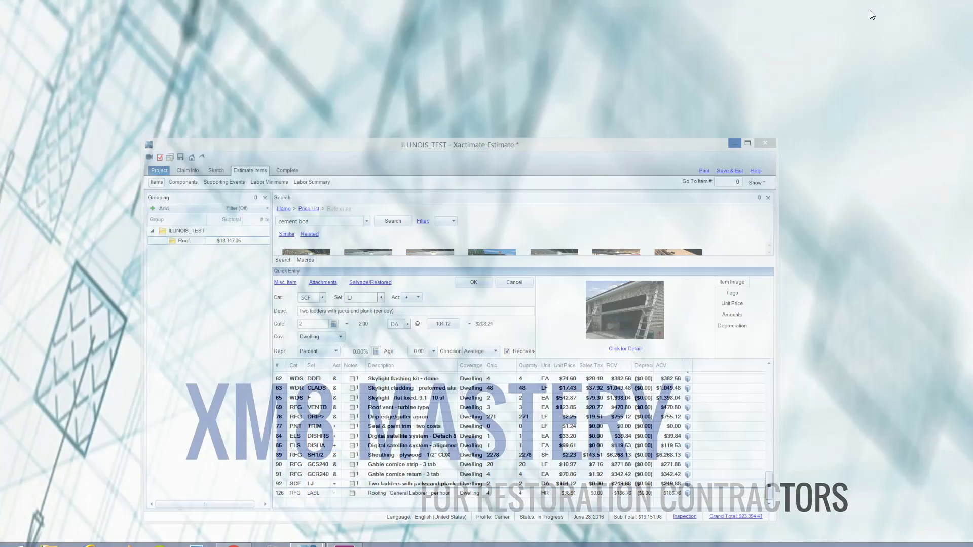